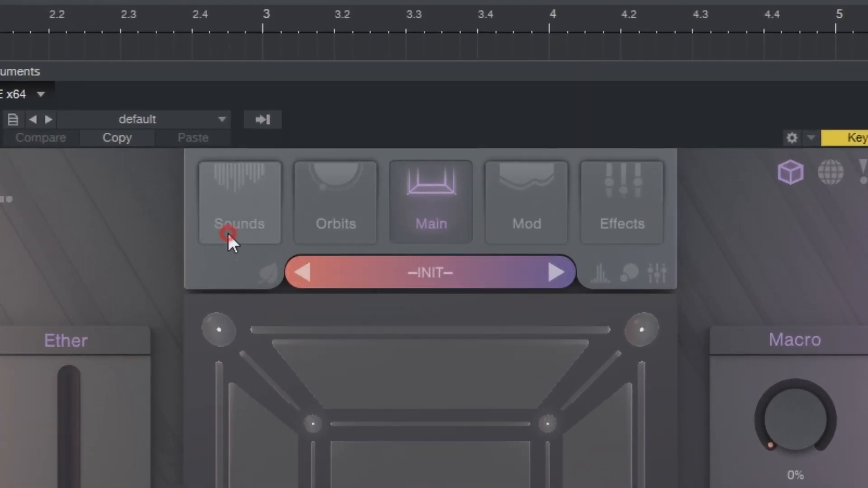
Open corner A's editor on the Sounds page and load the Point Nero Plucks sound for it.
left_click(278, 159)
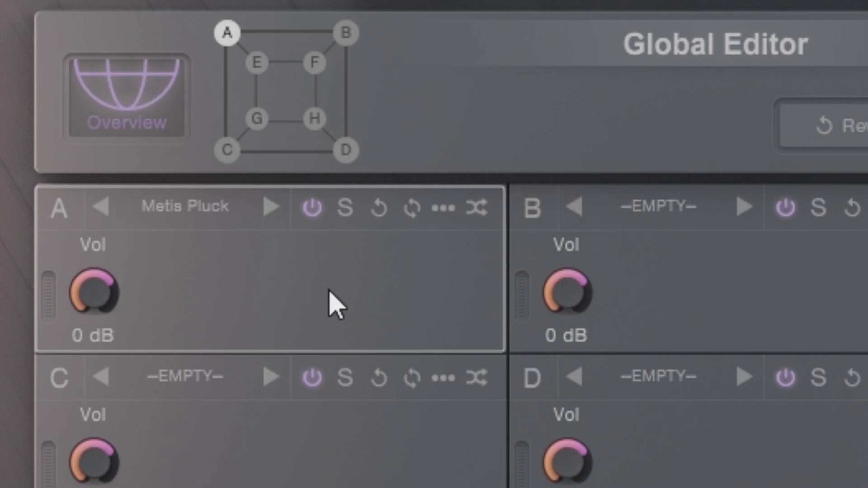
left_click(334, 305)
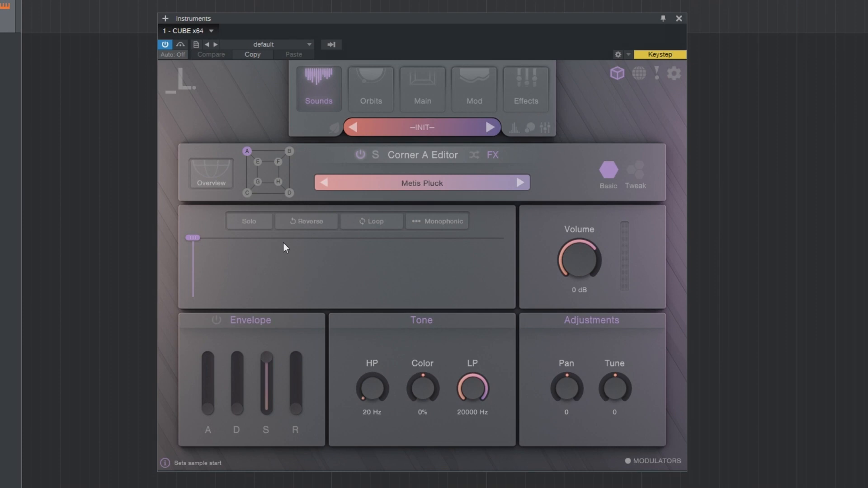
left_click(416, 184)
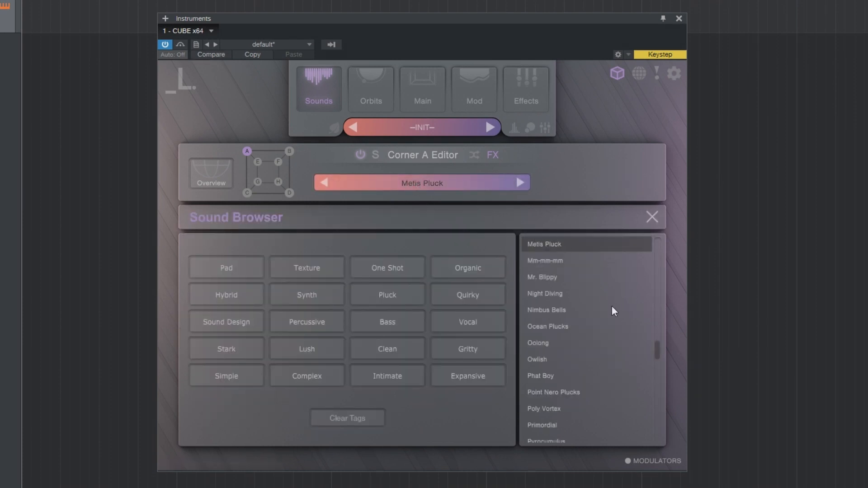
left_click(560, 394)
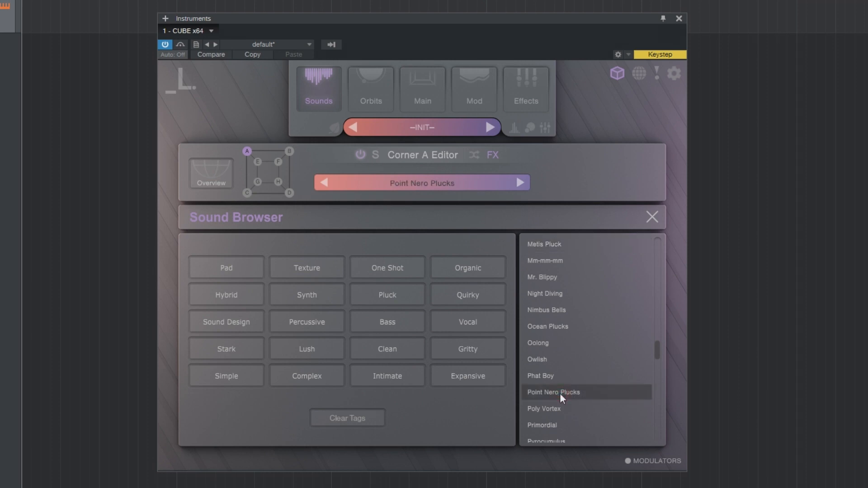
left_click(652, 218)
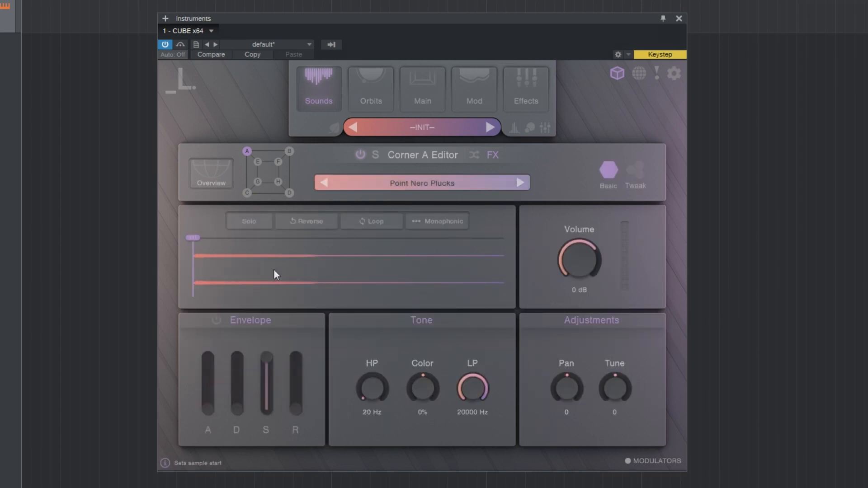
Try adjusting corner A's sample start and switching its individual envelope on and off.
left_click_drag(200, 239, 181, 242)
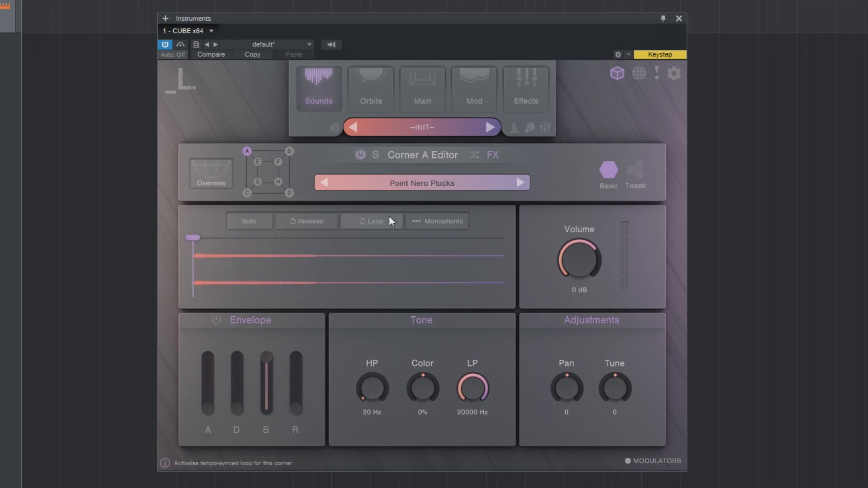
left_click(215, 321)
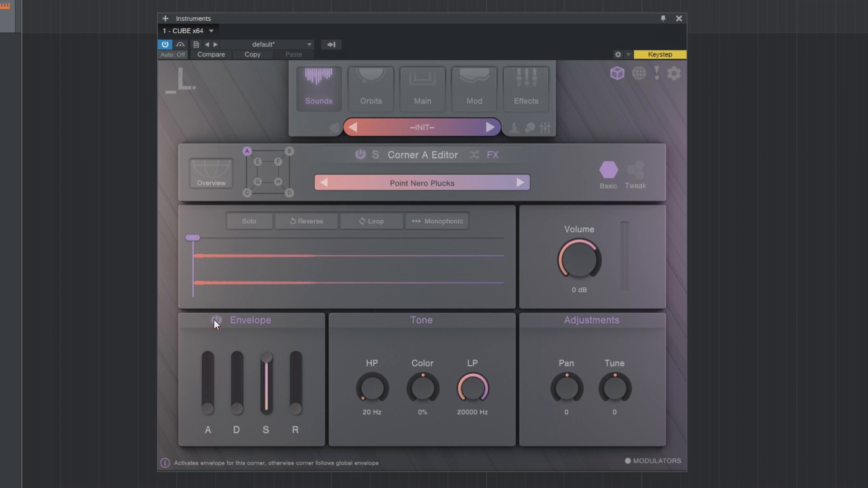
left_click(216, 320)
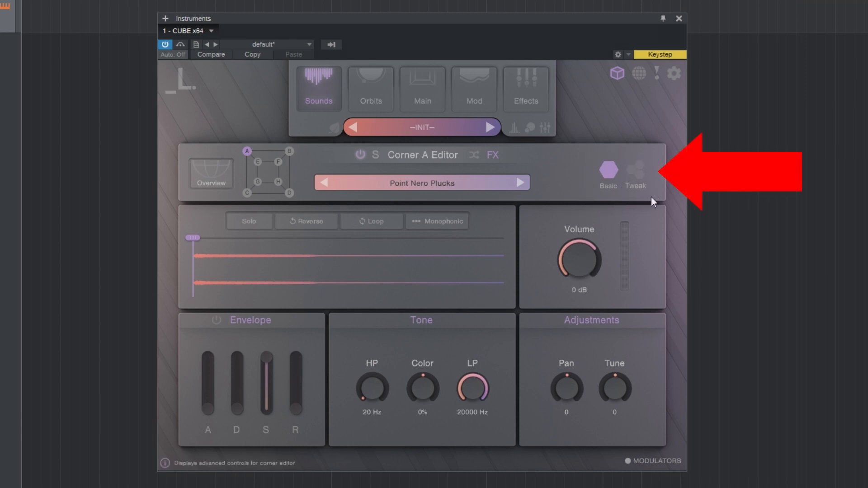
Activate Loop Time in corner A's advanced controls and return to its basic controls.
left_click(639, 175)
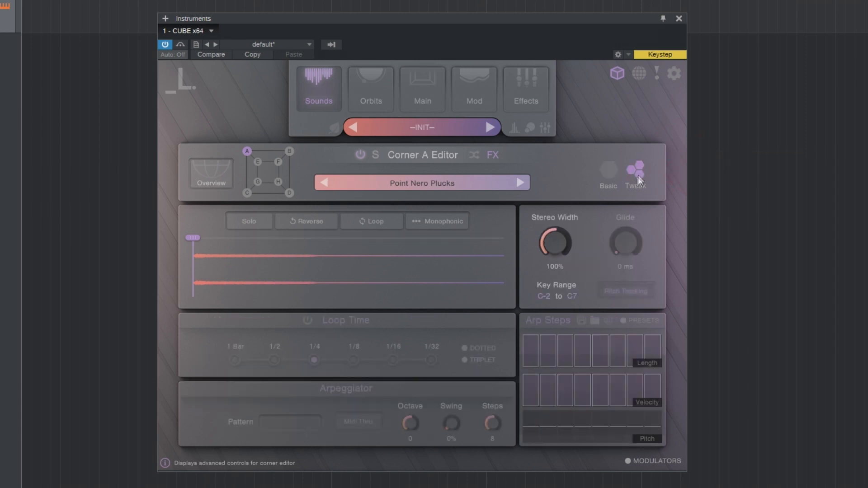
left_click(307, 320)
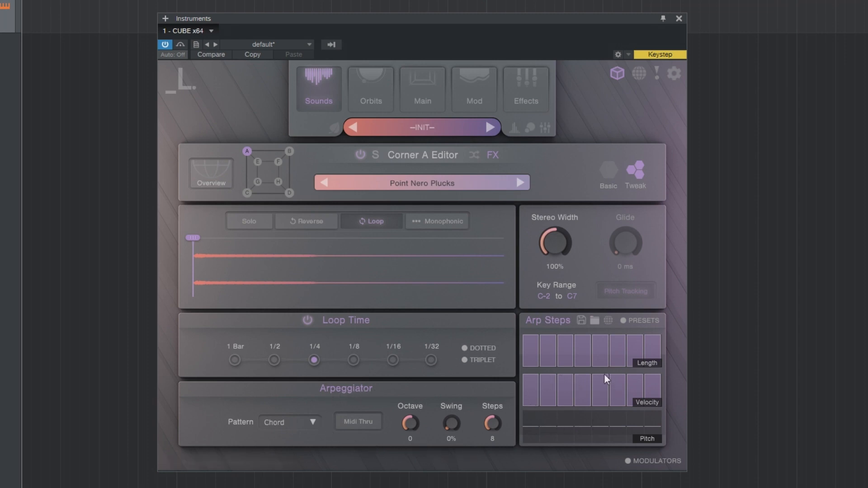
left_click(610, 176)
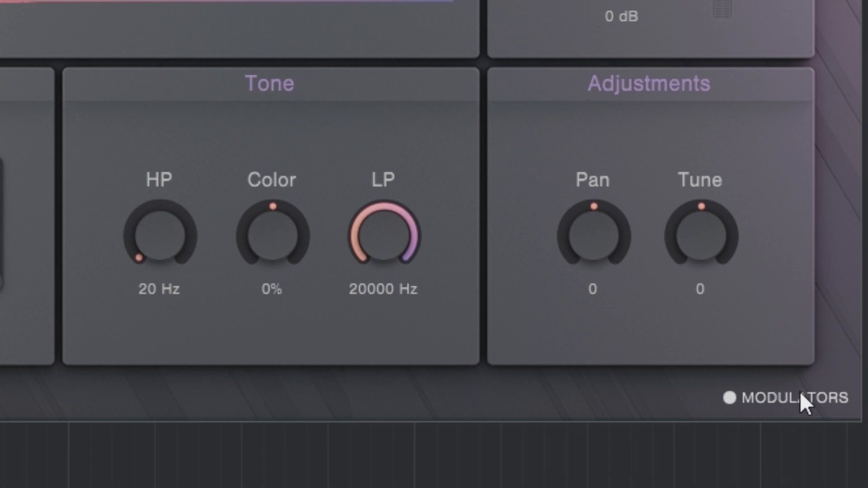
Show the global modulators and try assigning LFO 1 to corner A's HP filter.
left_click(801, 399)
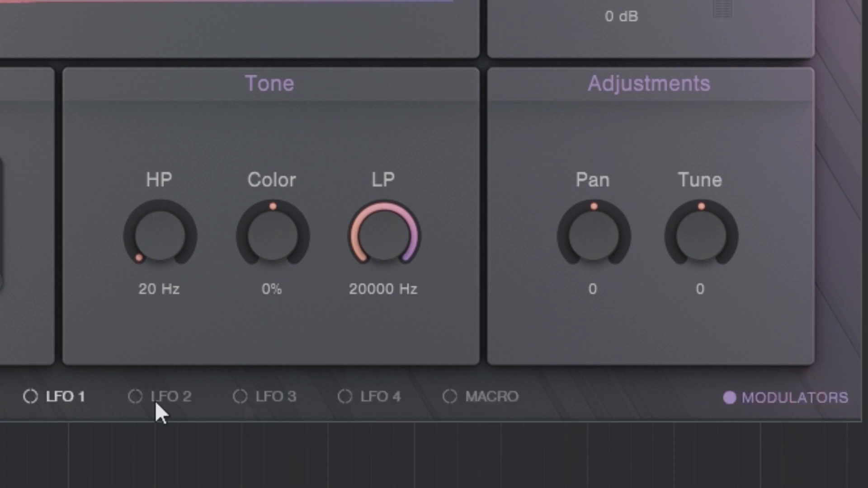
left_click(68, 396)
left_click_drag(60, 400, 166, 233)
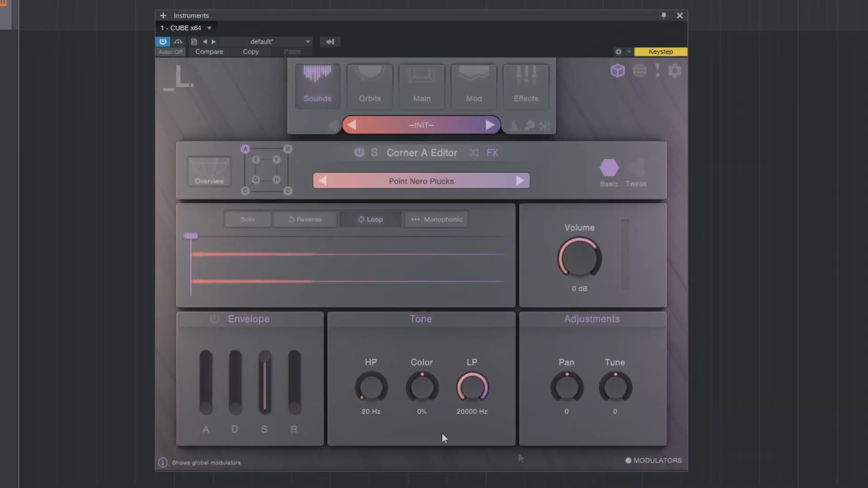
Return to the global overview of all corners and go to the Orbits page.
left_click(207, 176)
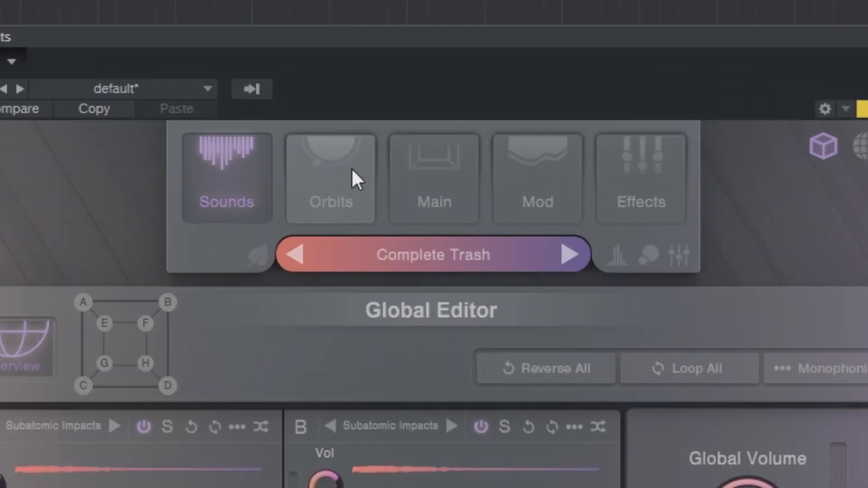
left_click(352, 168)
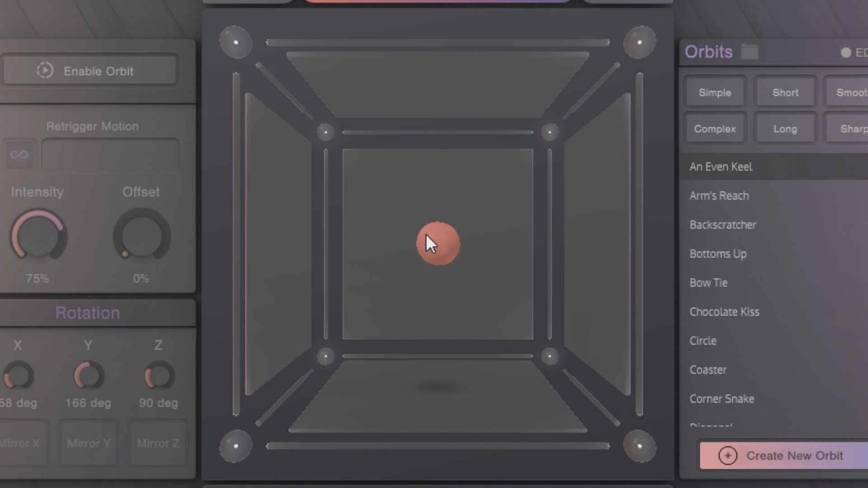
Try moving the orb to the cube's corners C, G, E and F, and reset it to the centre.
left_click_drag(437, 244, 290, 391)
left_click_drag(320, 364, 285, 409)
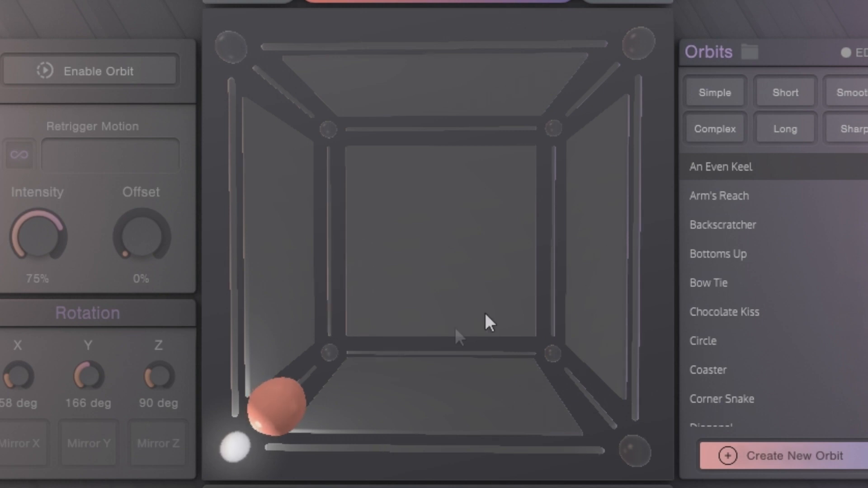
left_click_drag(288, 392, 487, 79)
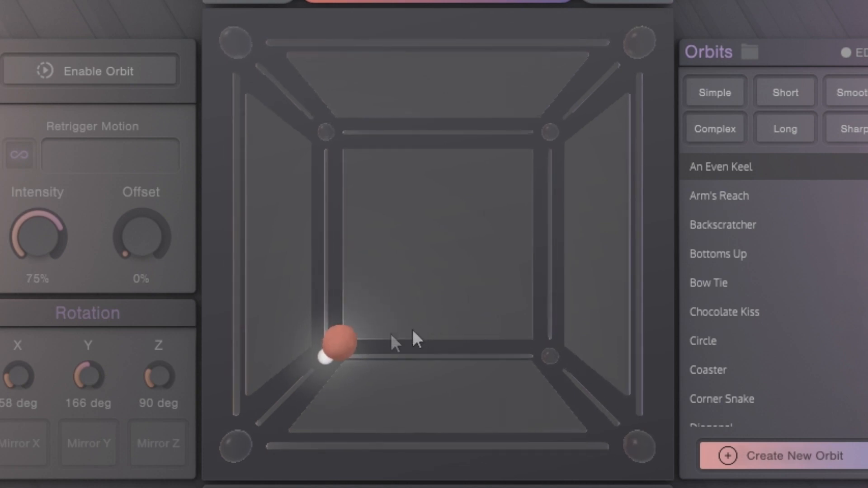
left_click_drag(351, 344, 319, 86)
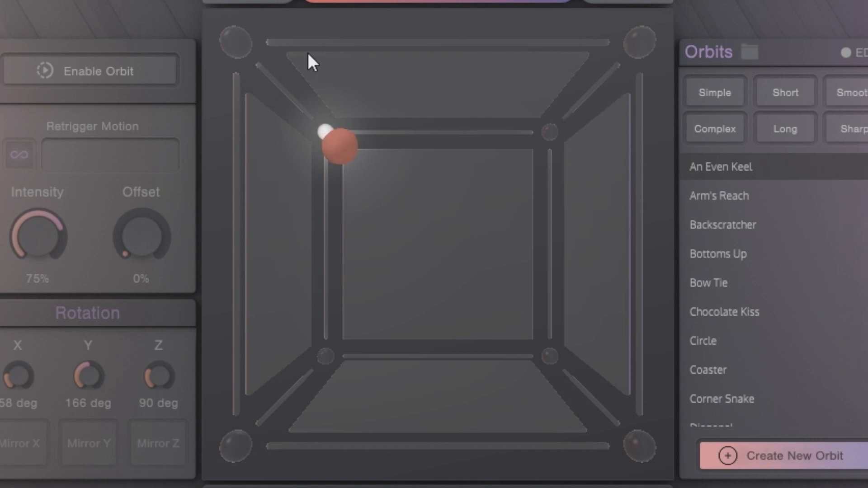
left_click_drag(341, 148, 717, 138)
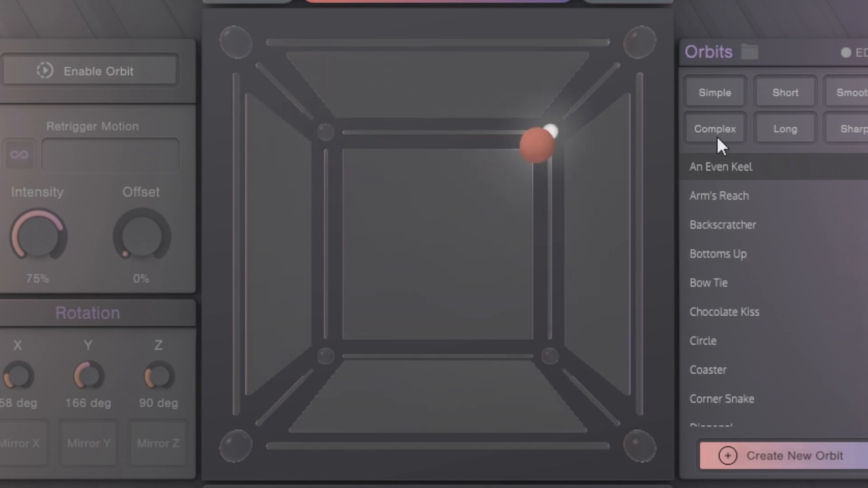
double_click(503, 280)
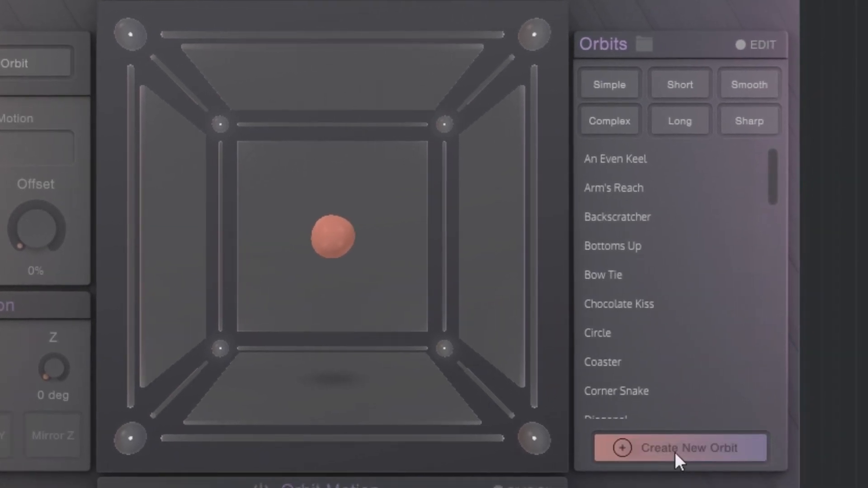
Create a new orbit in Orbit Stepper mode and position Step 2 at the rear lower-left corner G.
left_click(781, 463)
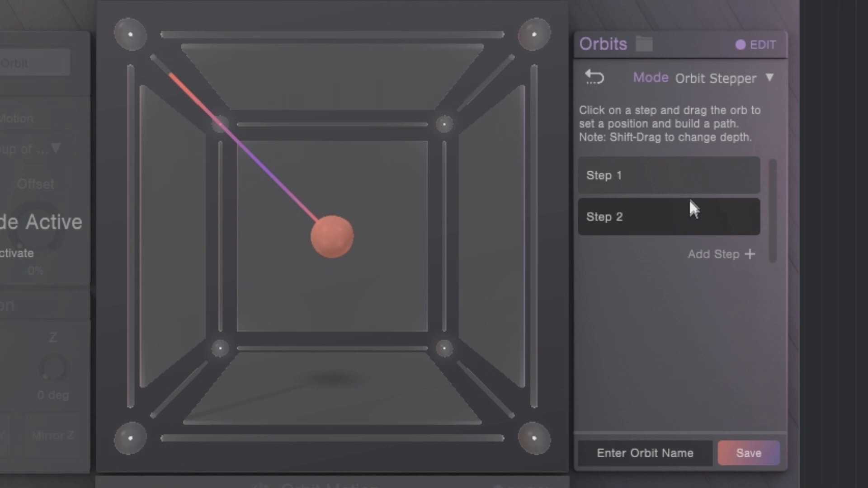
left_click(671, 179)
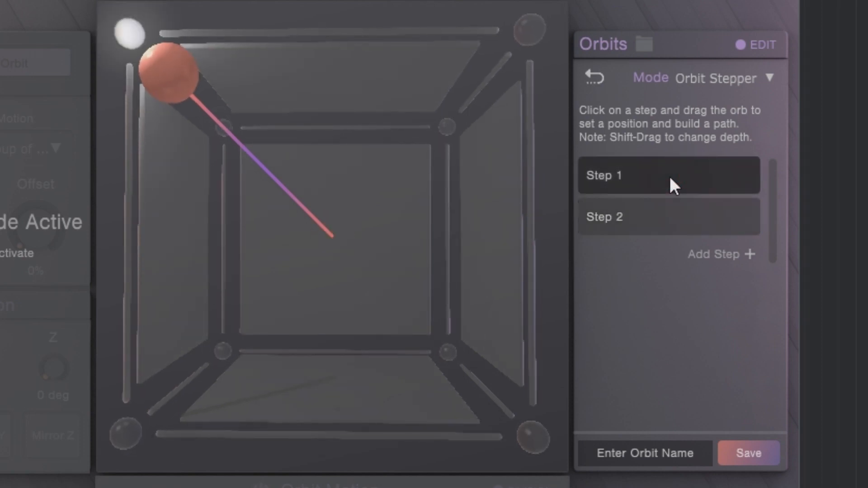
left_click(654, 222)
left_click_drag(334, 237, 233, 68)
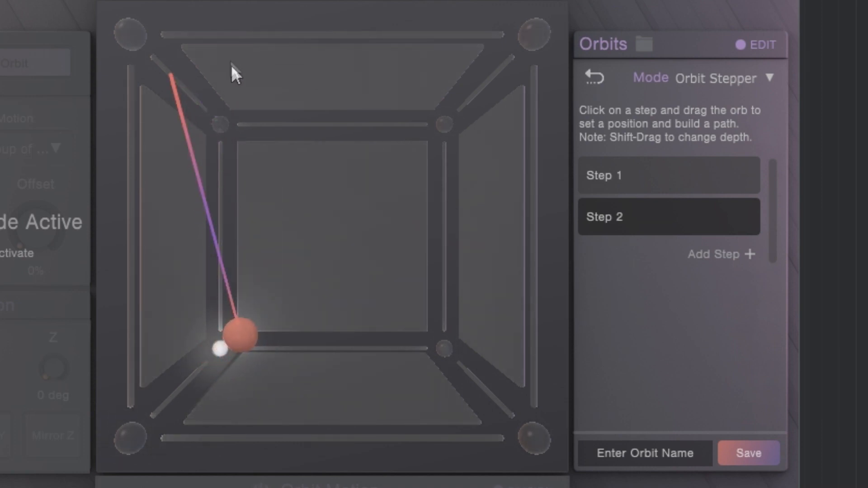
Add Step 3 at the rear lower-right corner H and Step 4 at the upper right, pulled forward in depth.
left_click(728, 258)
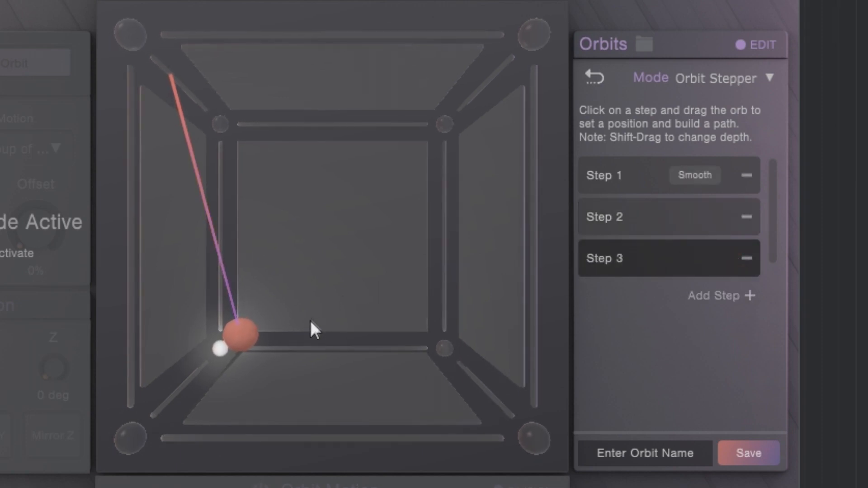
left_click_drag(256, 344, 496, 347)
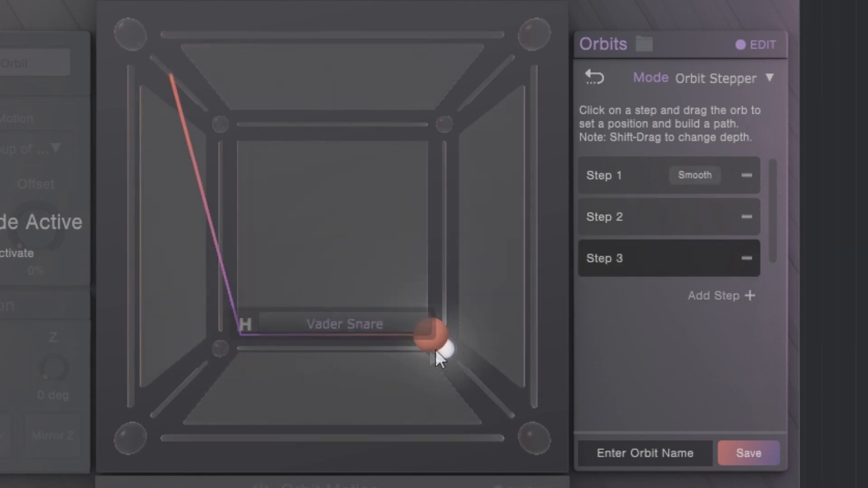
left_click(729, 300)
left_click_drag(425, 332, 445, 113)
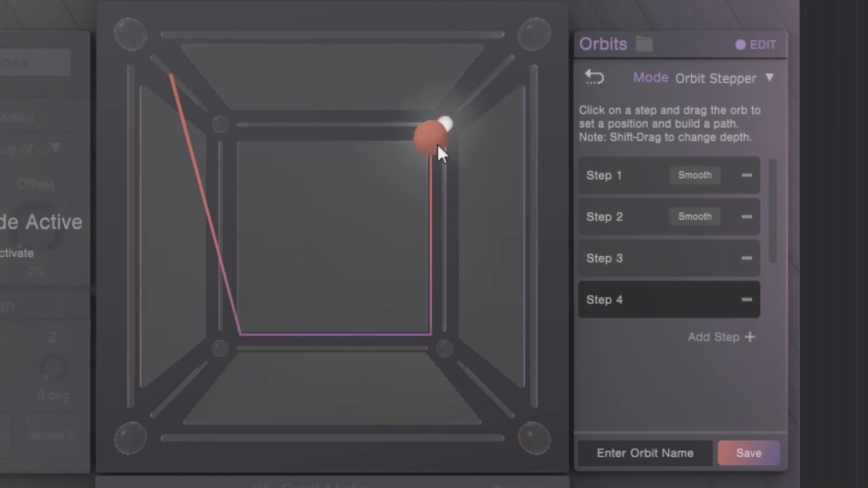
left_click_drag(392, 96, 396, 253)
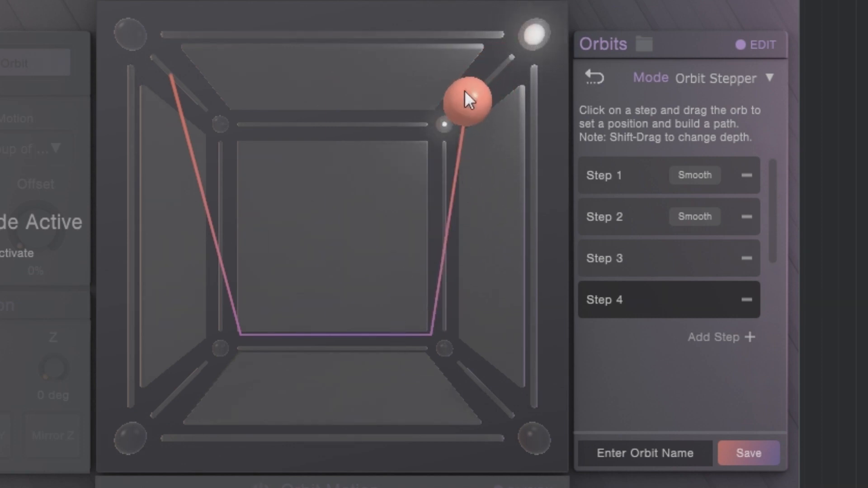
Add Step 5 at the front lower-right corner D and Step 6 at the rear upper-left corner E.
left_click(719, 338)
left_click_drag(459, 111, 495, 398)
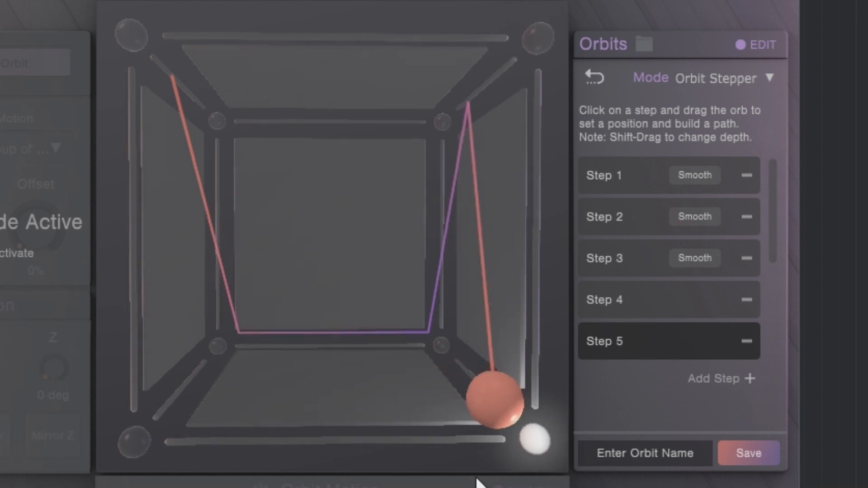
left_click(720, 377)
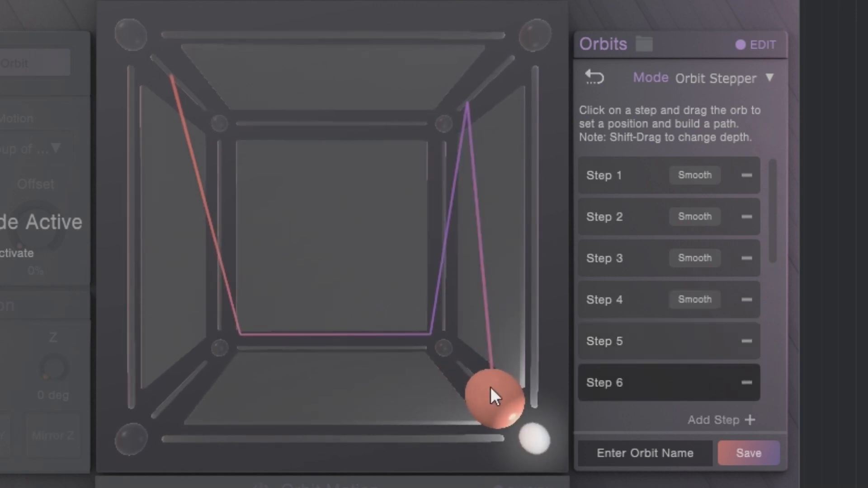
left_click_drag(490, 387, 197, 1)
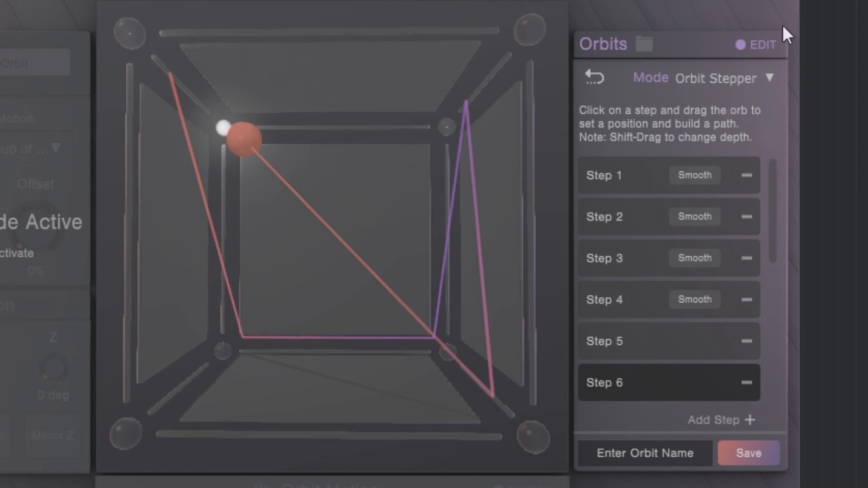
Leave orbit editing and set the Orbit Motion division to 1/2.
left_click(767, 48)
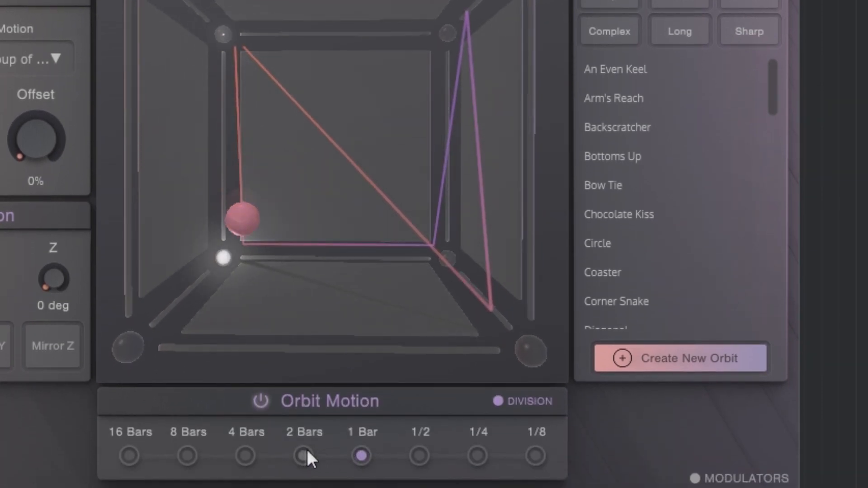
left_click(419, 456)
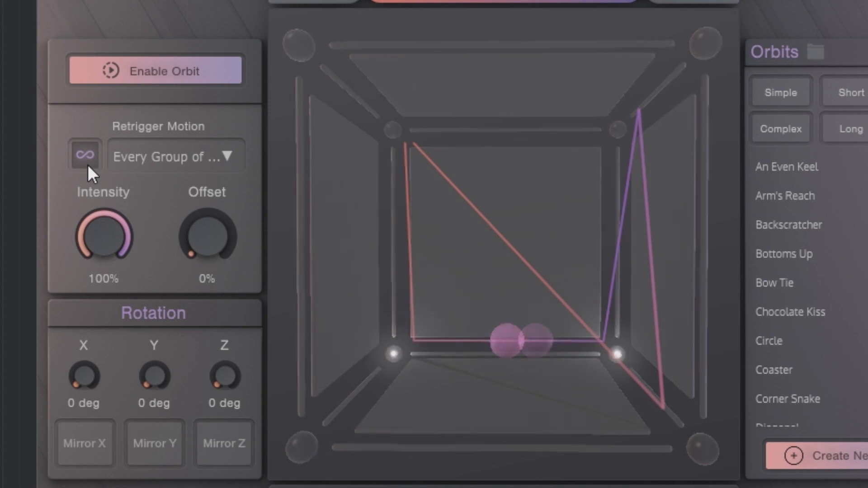
Try toggling the endless option of Retrigger Motion and adjusting the orbit's Intensity.
left_click(88, 159)
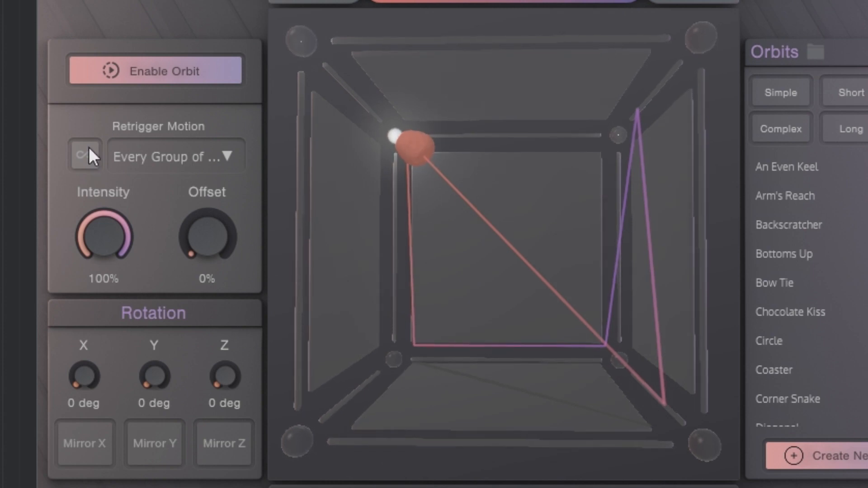
left_click(87, 155)
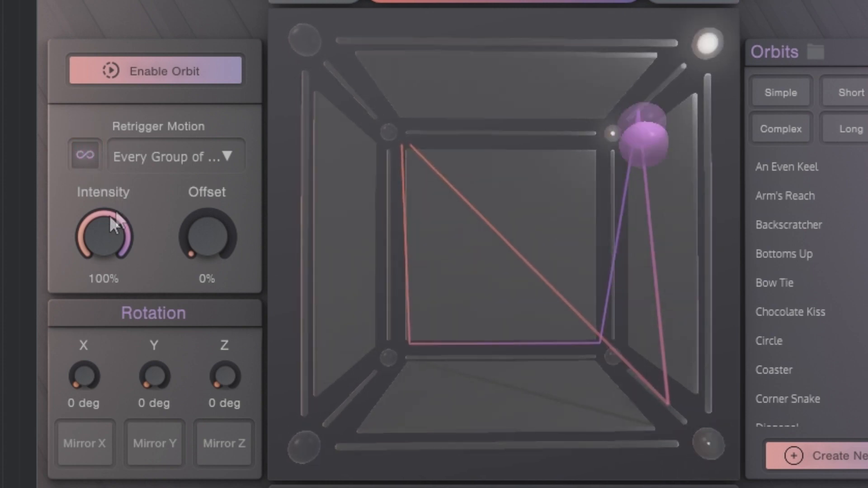
left_click_drag(101, 239, 85, 123)
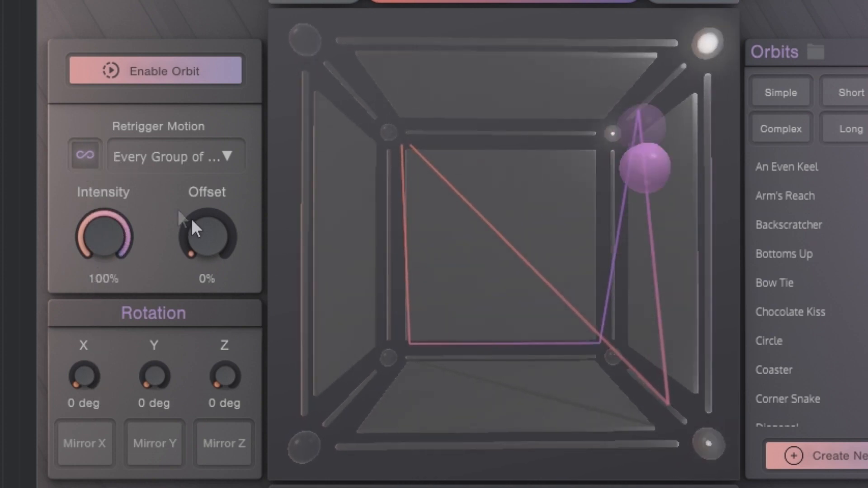
Try adjusting the orbit's Offset and its X and Z Rotation.
left_click_drag(210, 242, 153, 335)
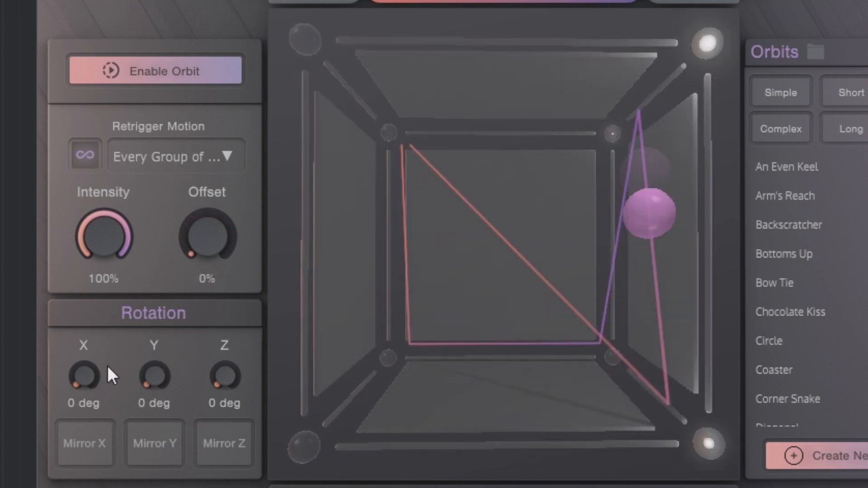
left_click_drag(85, 381, 145, 457)
left_click_drag(227, 381, 215, 451)
Create a new orbit and switch its editing mode to Axis Sculptor.
left_click(860, 458)
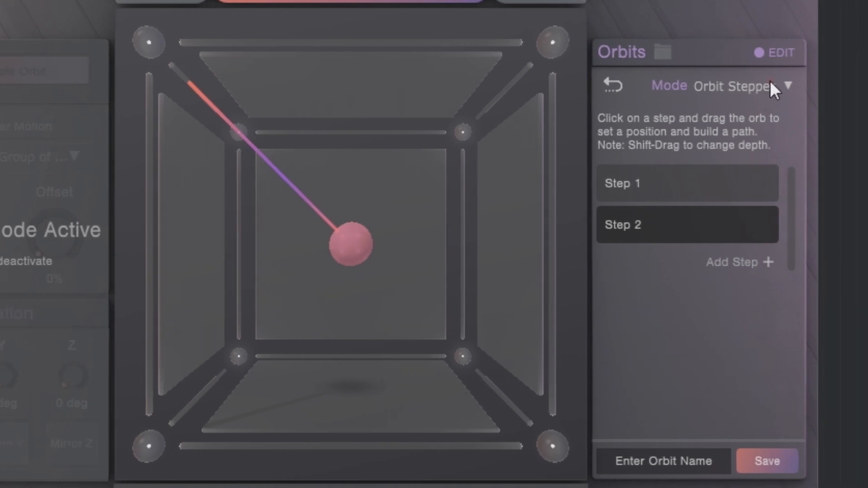
left_click(771, 87)
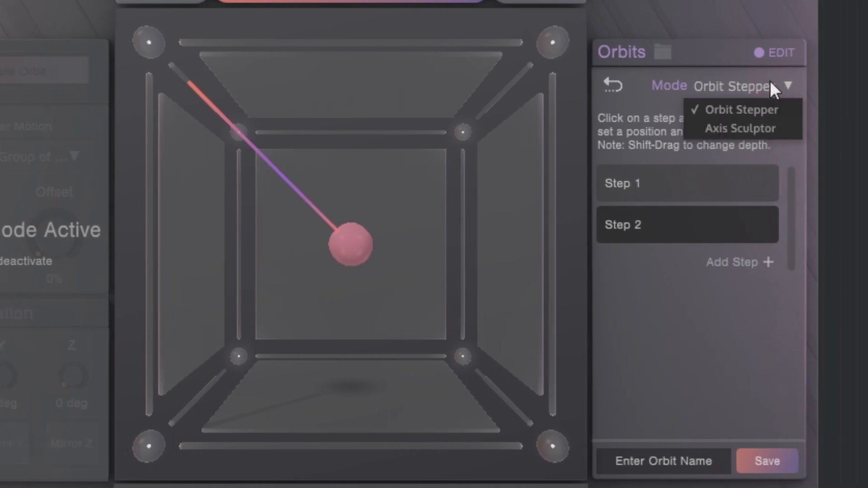
left_click(758, 131)
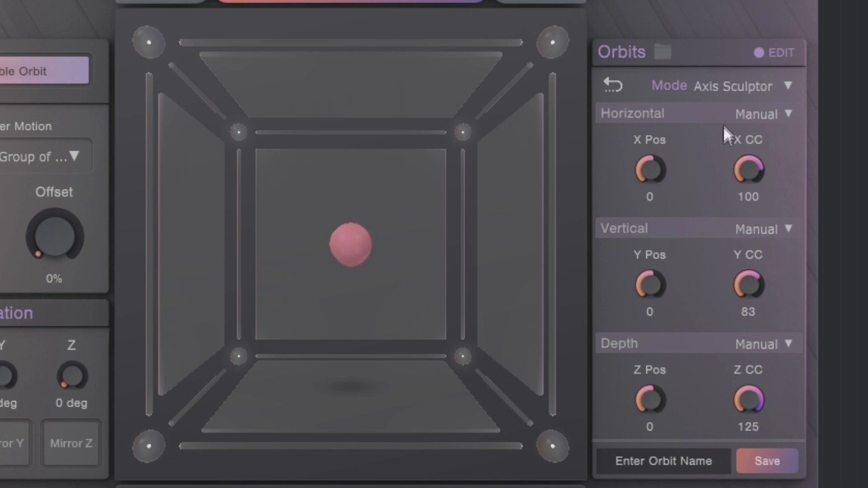
Set the orbit's Horizontal axis to Square, Vertical to Triangle and Depth to Path.
left_click(790, 114)
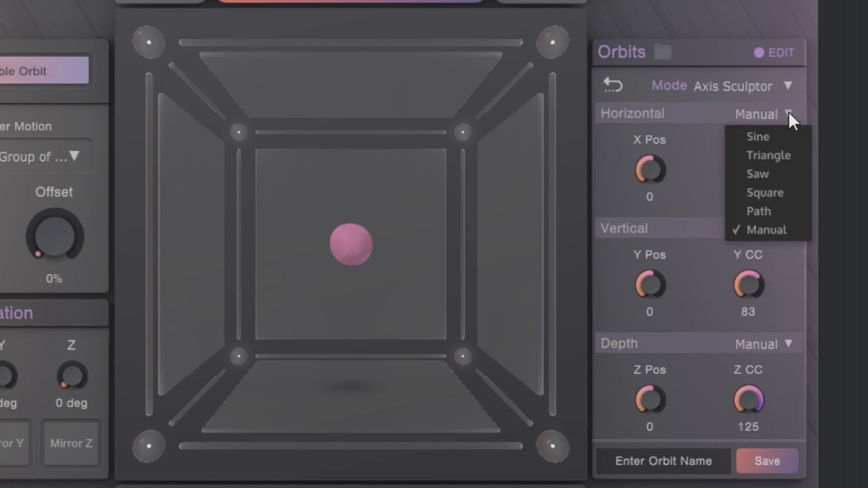
left_click(776, 192)
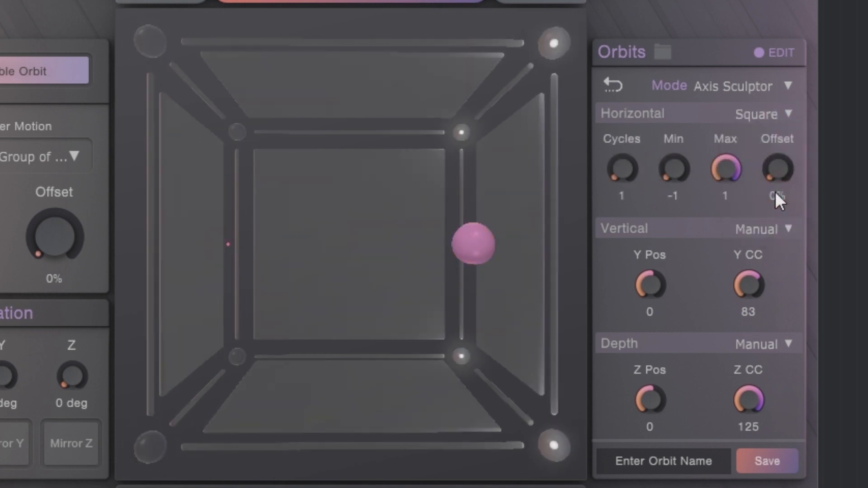
left_click(789, 230)
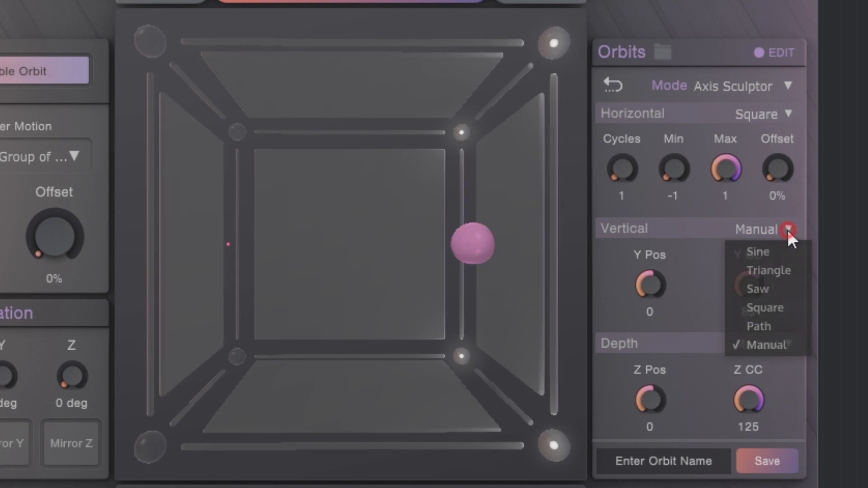
left_click(776, 272)
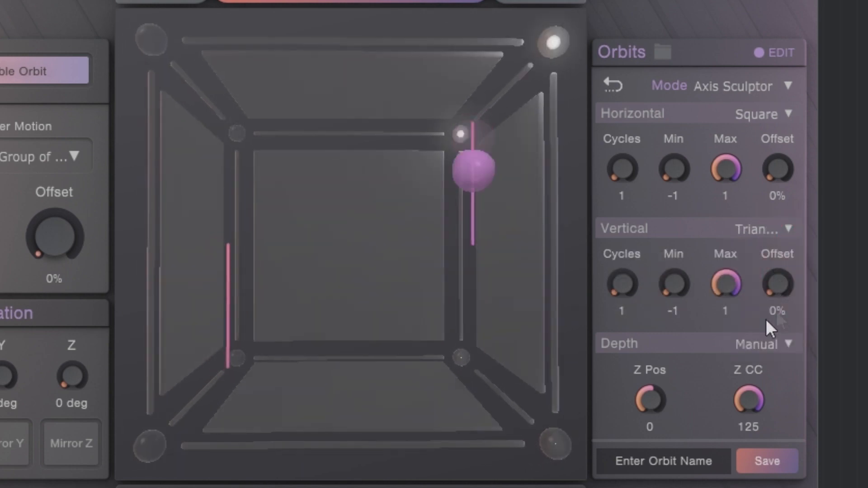
left_click(783, 347)
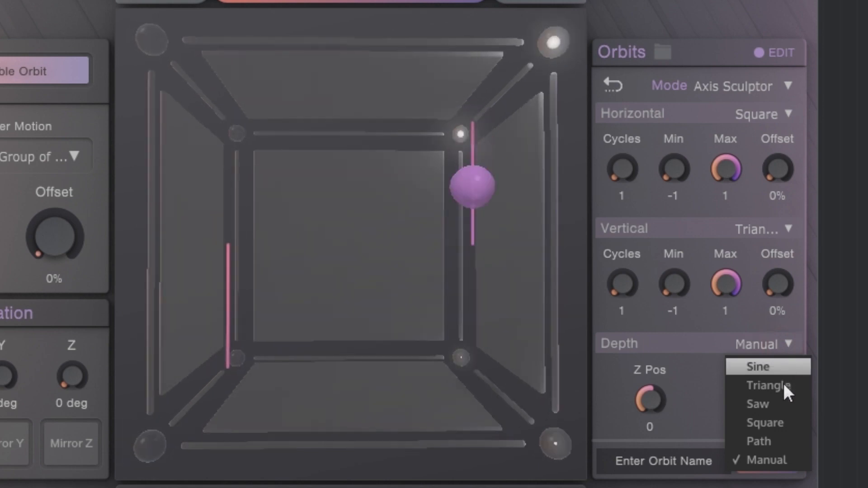
left_click(770, 437)
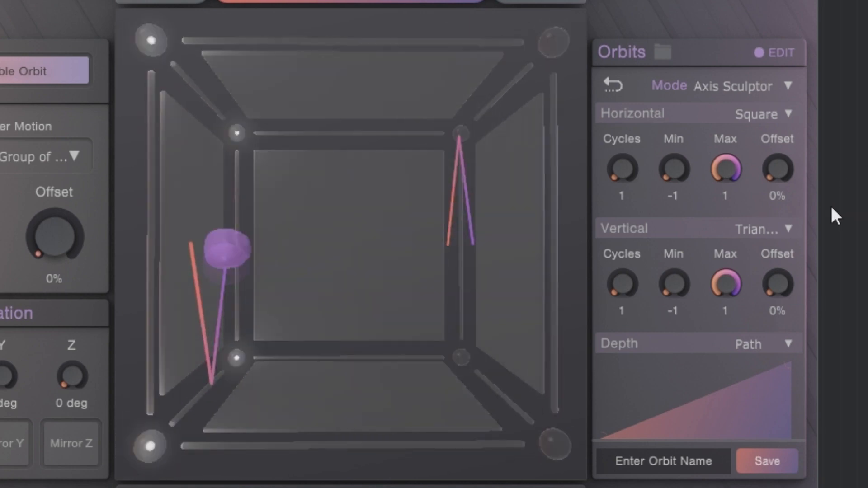
Set Horizontal Cycles to 5 and Min to -0.74, and change Vertical to a Sine shape with 3 Cycles.
left_click_drag(632, 179, 623, 86)
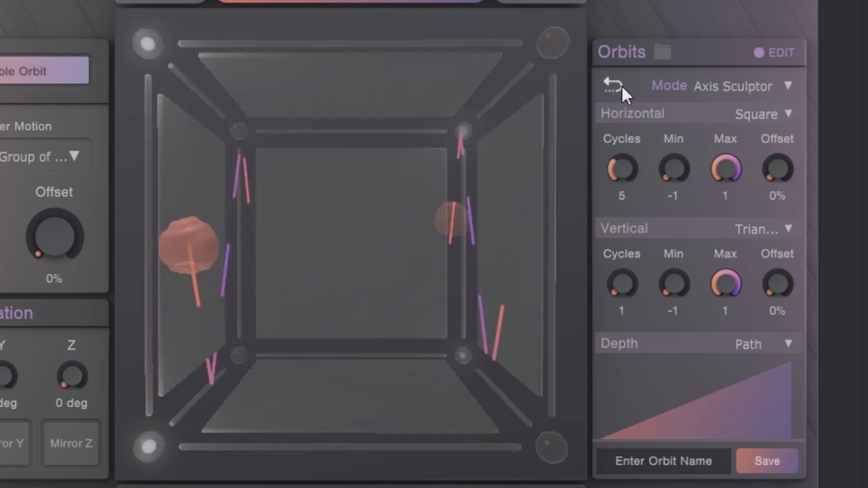
left_click_drag(668, 164, 673, 135)
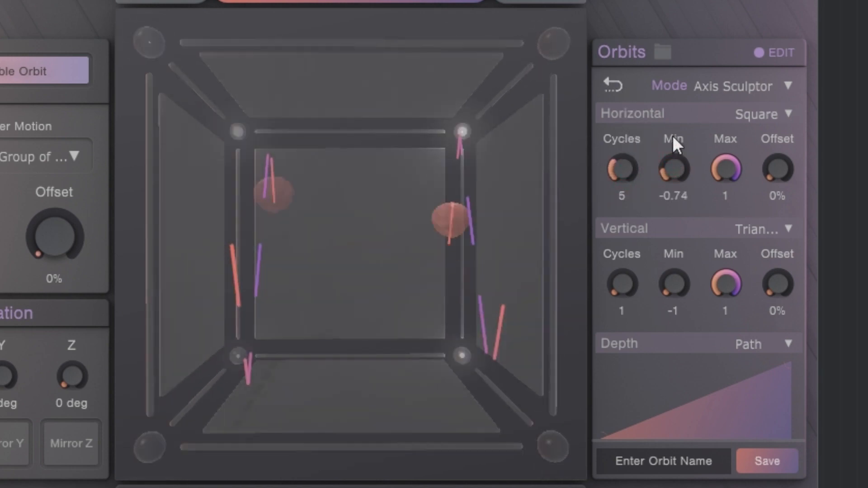
left_click_drag(624, 289, 627, 253)
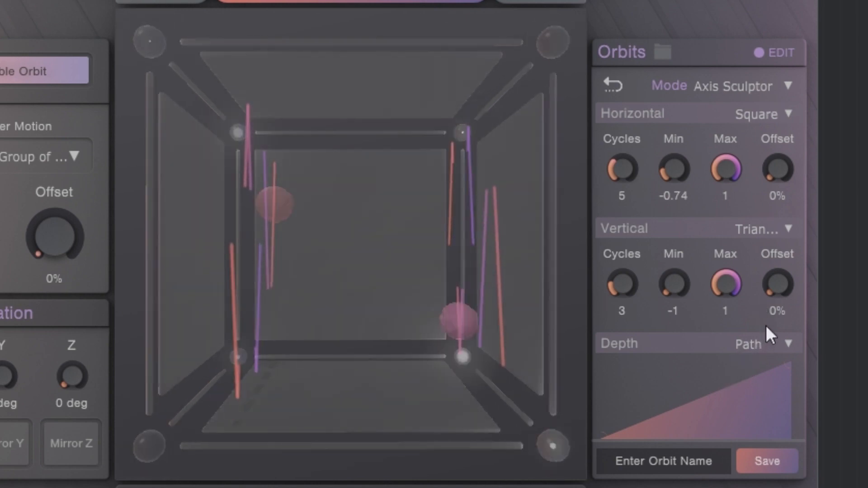
left_click(789, 229)
left_click(768, 252)
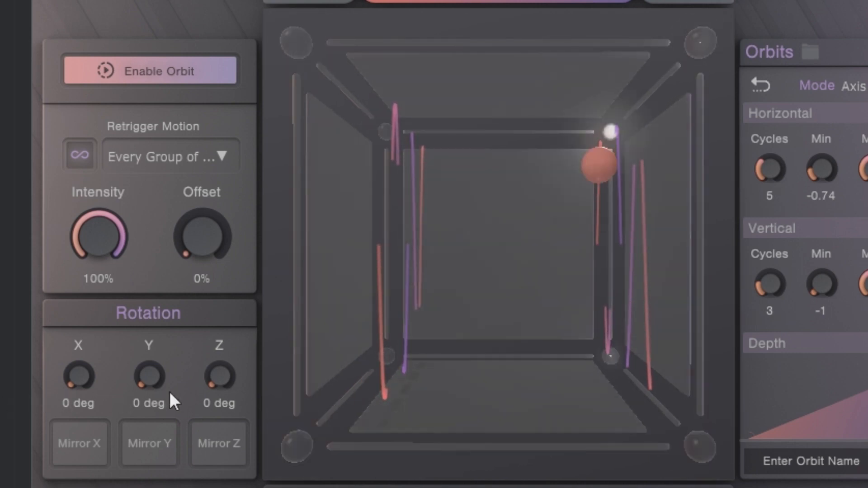
Set the orbit's Rotation to X 24, Y 45 and Z 33 deg, reduce its Intensity and set Offset to 36%.
left_click_drag(150, 372, 143, 335)
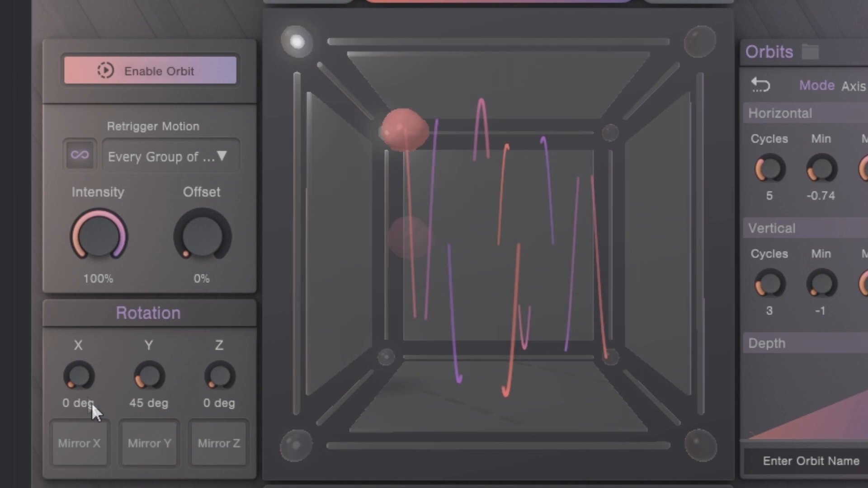
left_click_drag(76, 377, 70, 354)
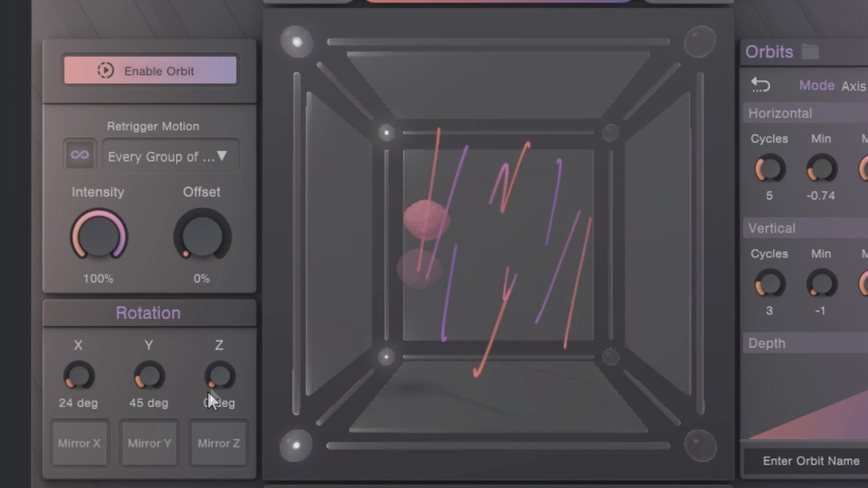
left_click_drag(214, 371, 213, 354)
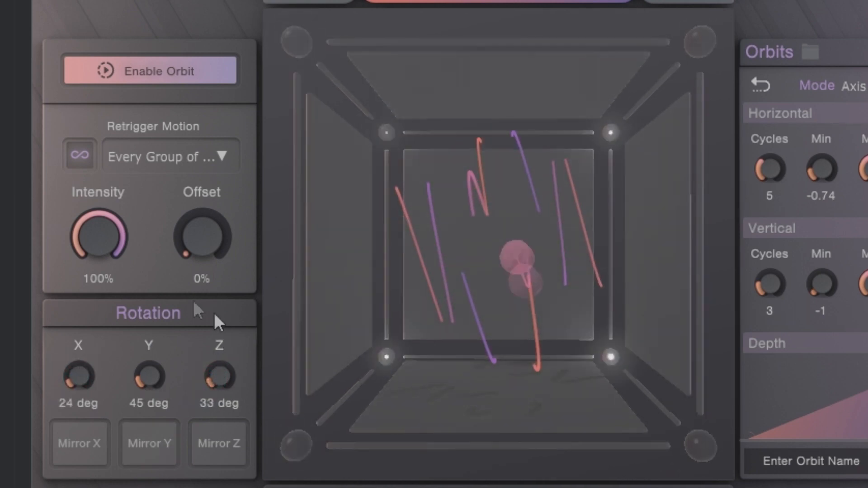
left_click_drag(104, 236, 90, 254)
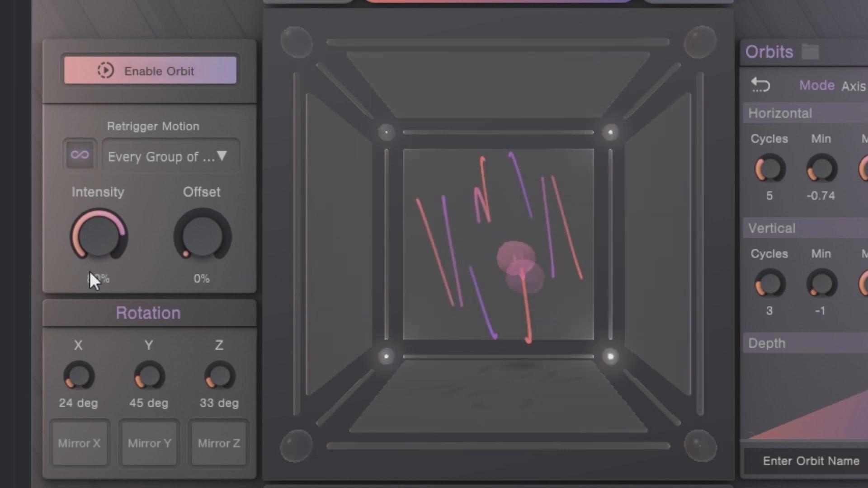
left_click_drag(188, 245, 188, 149)
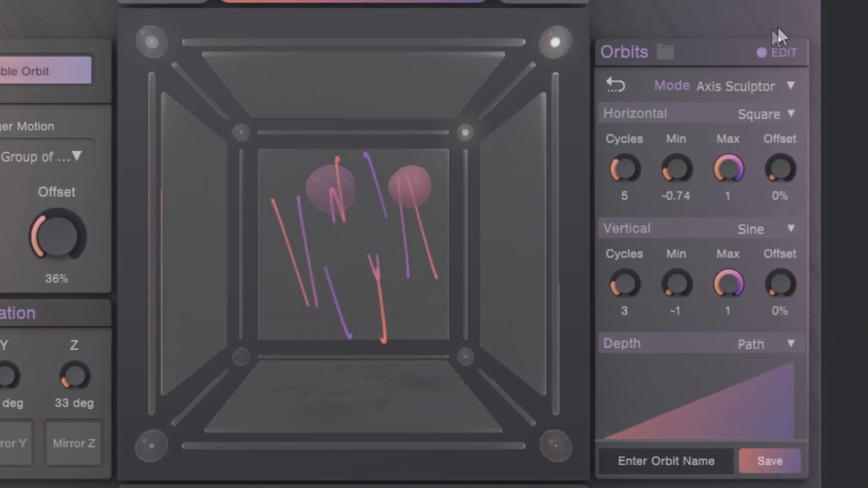
Leave orbit editing and try the preset orbits Latticework, Lunacy and Modern Art.
left_click(783, 52)
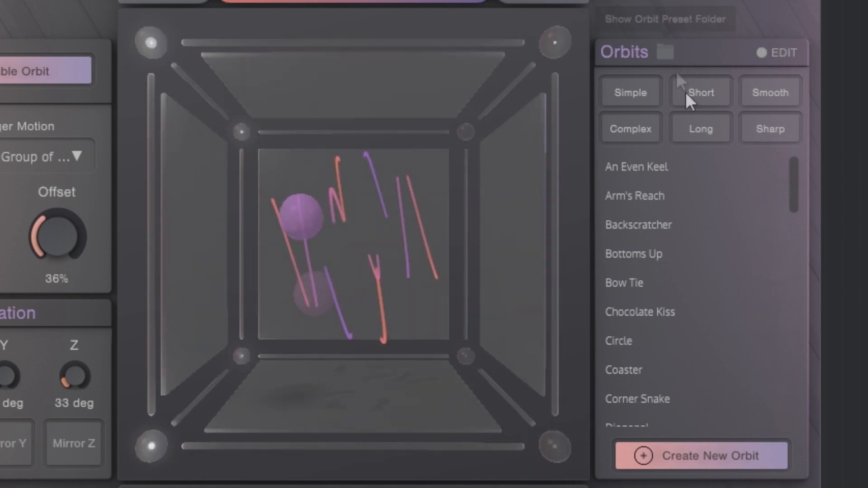
scroll(734, 196, "down", 5)
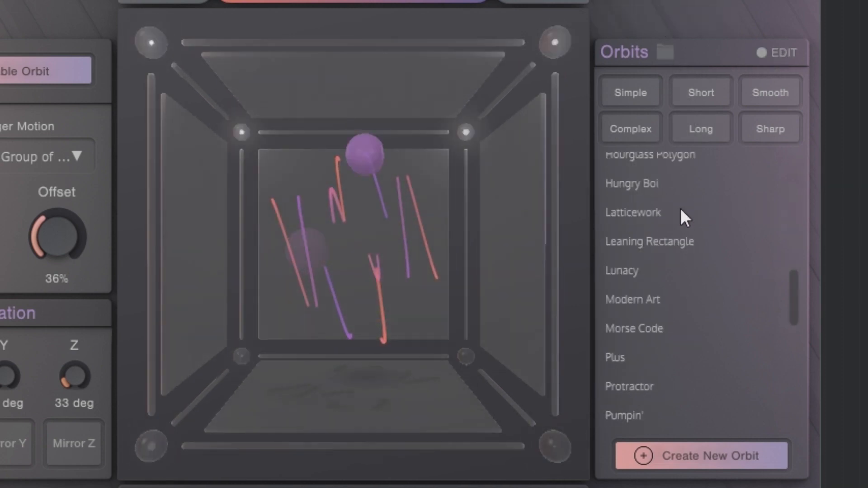
left_click(637, 212)
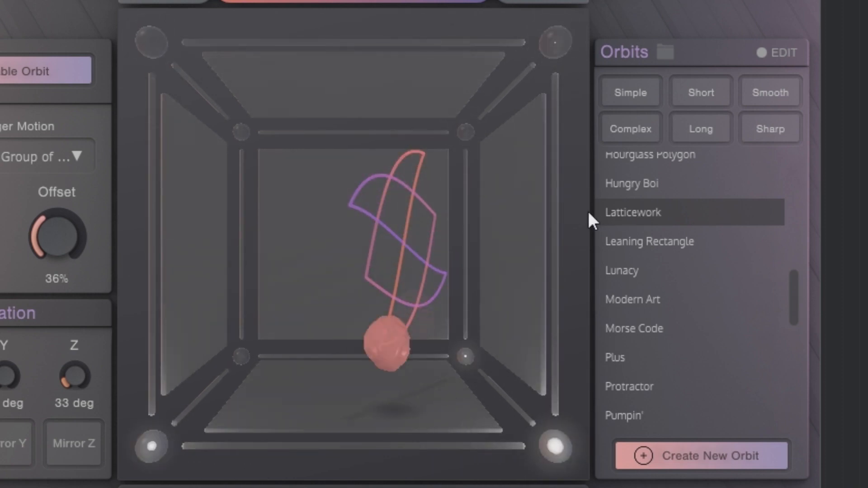
left_click(623, 274)
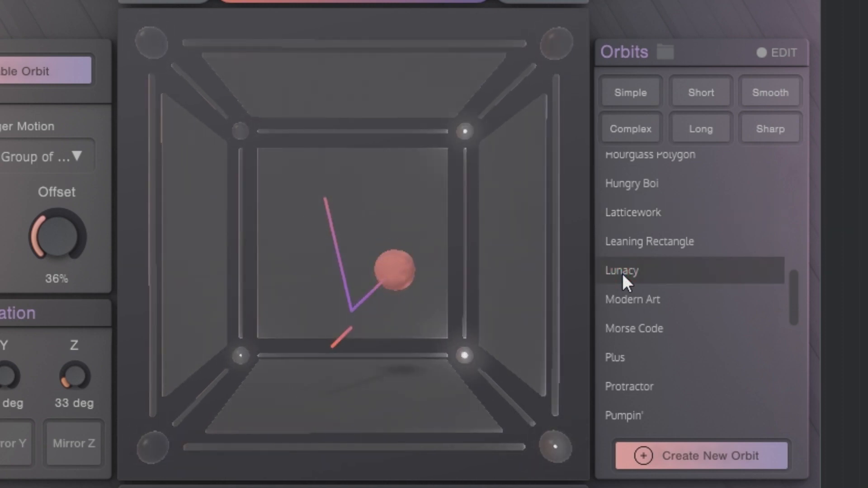
left_click(636, 296)
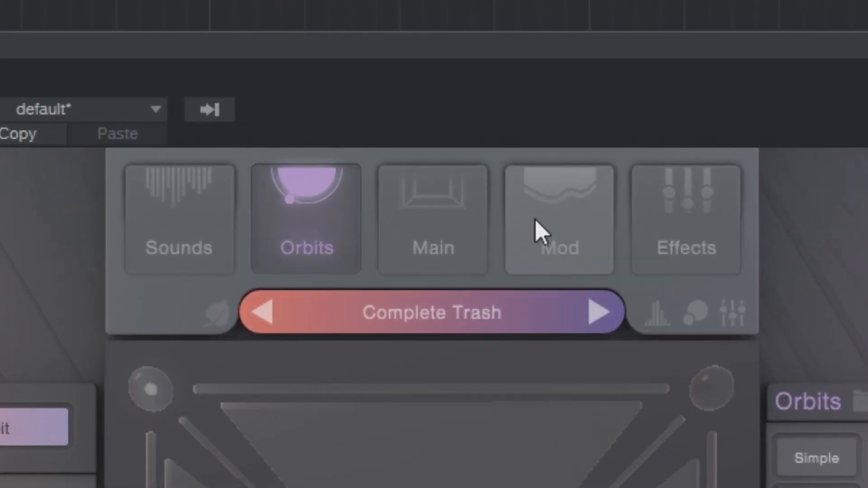
Open the modulation page and turn on step mode for LFO 1.
left_click(523, 181)
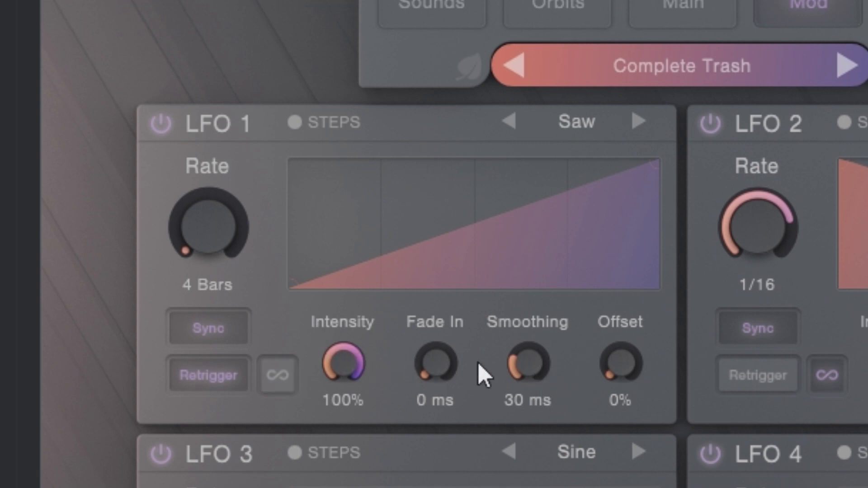
left_click(328, 121)
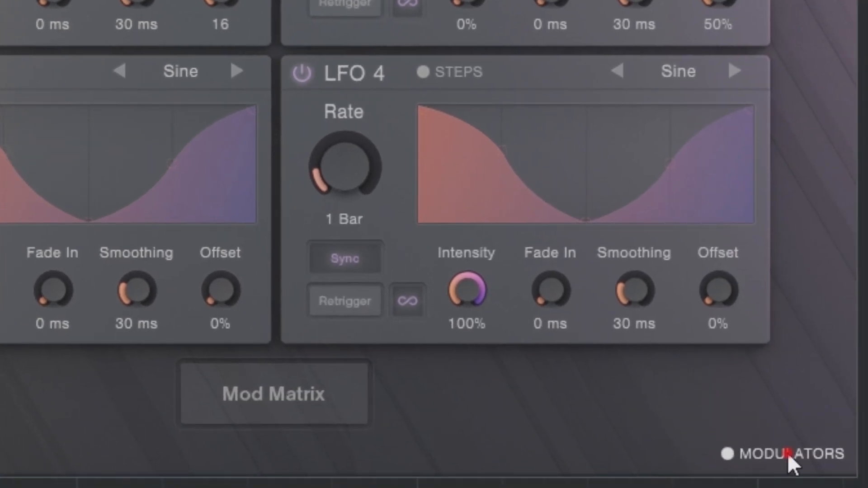
Show the modulator sources and pick LFO 1, hide them again, and open the Mod Matrix.
left_click(788, 453)
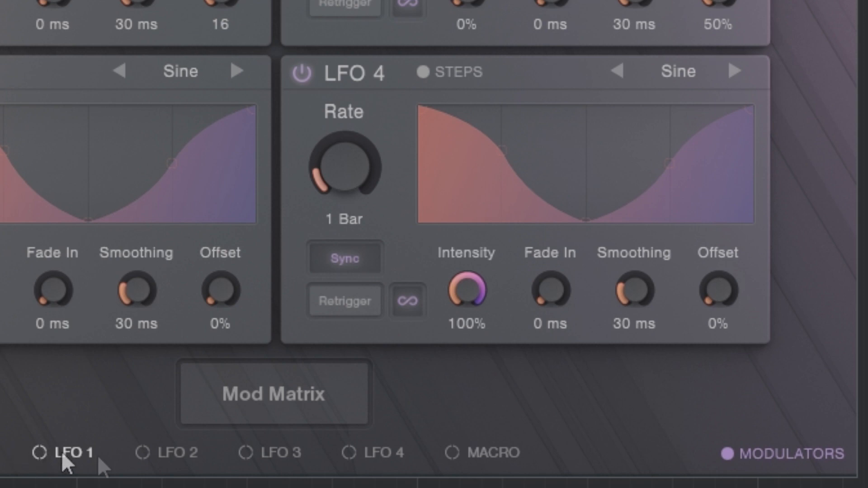
left_click(80, 449)
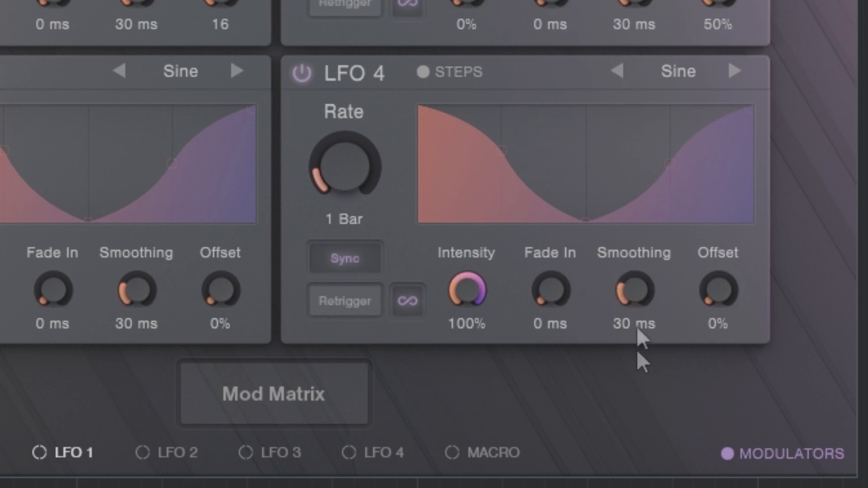
left_click(763, 452)
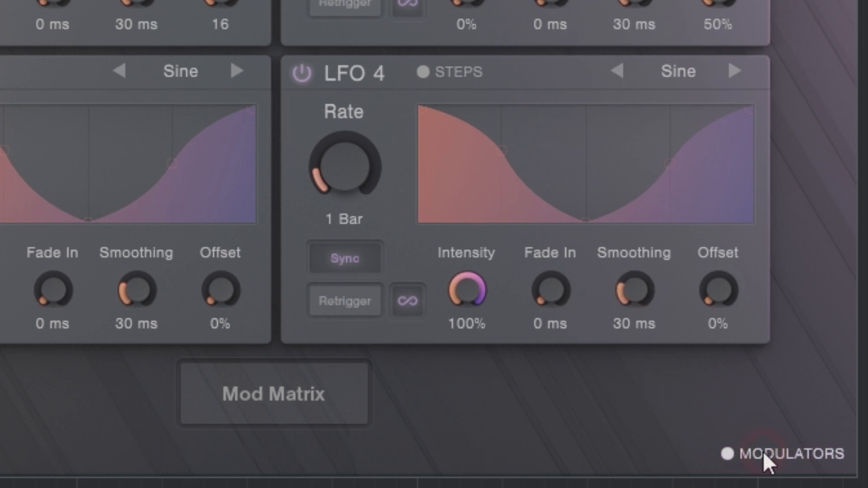
left_click(290, 407)
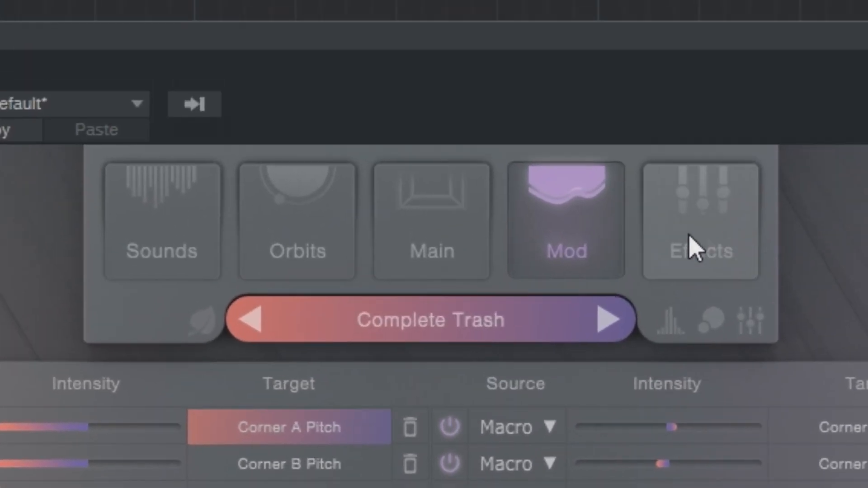
Open the effects page and try switching the Filter effect off and back on.
left_click(691, 248)
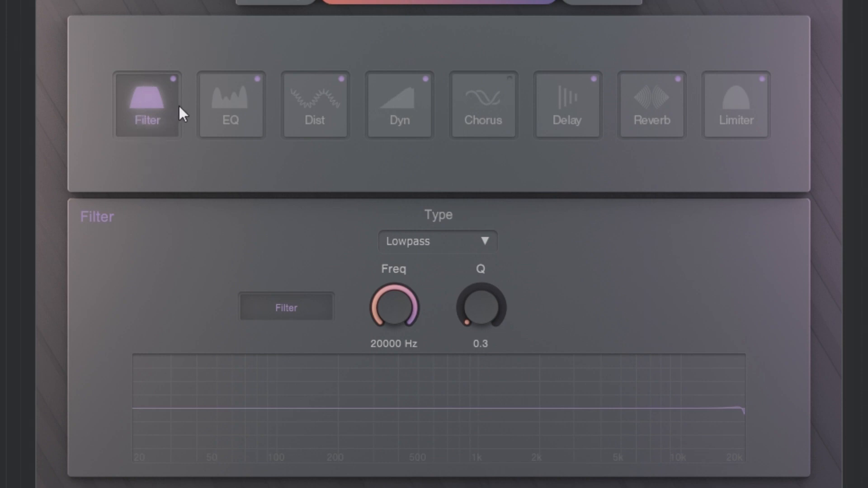
left_click(173, 78)
left_click(173, 78)
Look through the settings of the EQ, Dist, Dyn, Chorus, Delay, Reverb and Limiter effects.
left_click(223, 121)
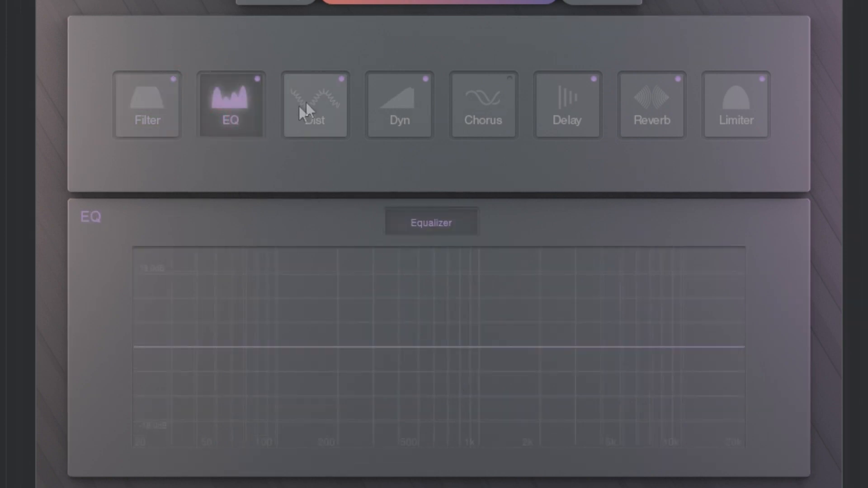
left_click(312, 116)
left_click(403, 116)
left_click(498, 116)
left_click(568, 111)
left_click(660, 106)
left_click(740, 106)
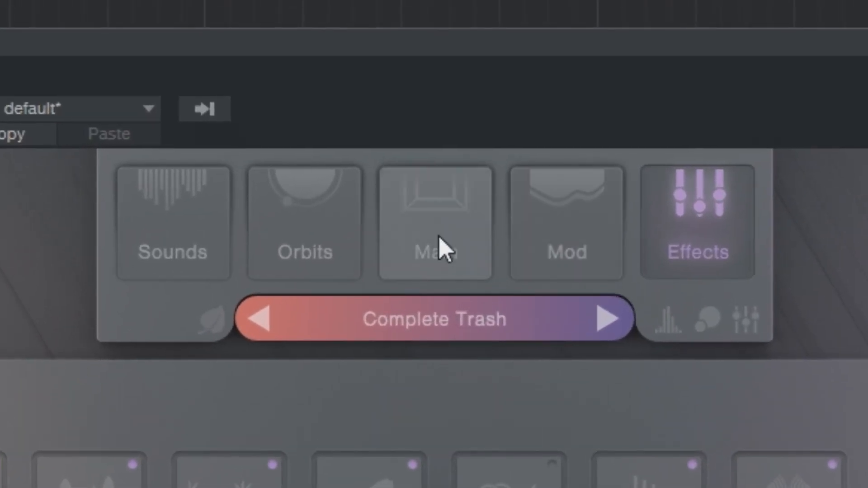
Return to the main page and try moving the Ether slider.
left_click(441, 250)
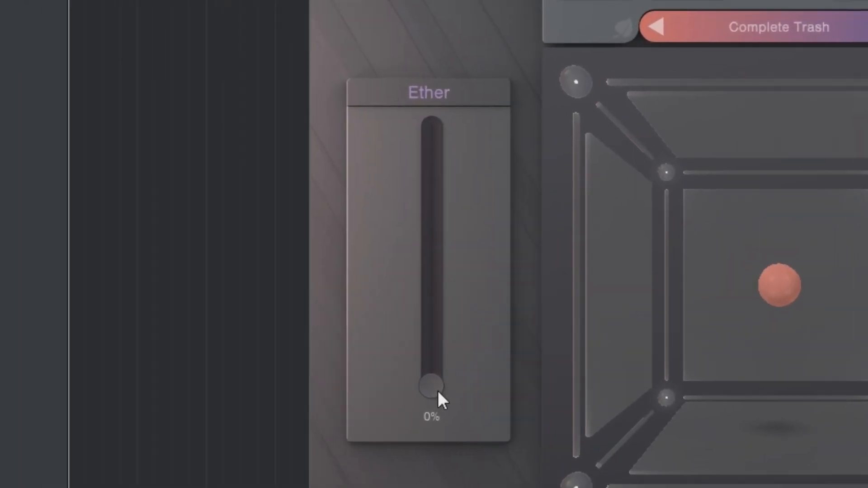
mouse_move(432, 392)
left_mouse_down()
mouse_move(435, 216)
mouse_move(430, 406)
left_mouse_up()
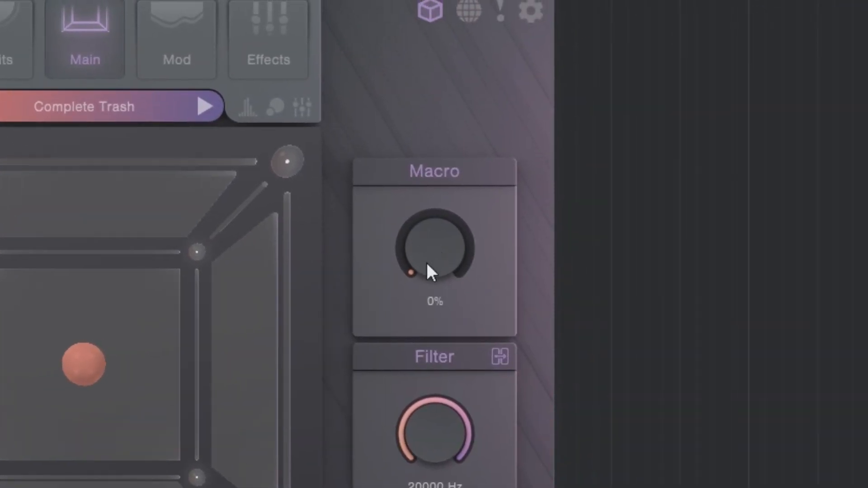
Try turning the Macro and Filter knobs on the main page, leaving Macro at 0% and Filter at 20000 Hz.
left_click_drag(423, 262, 398, 278)
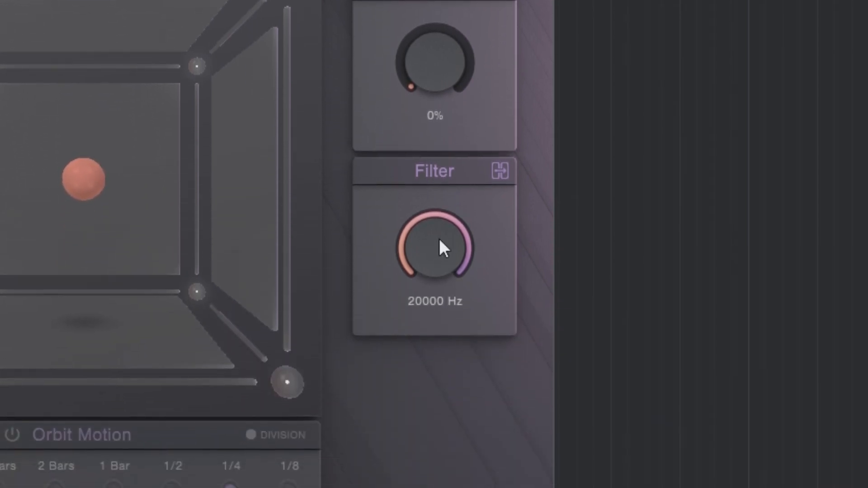
left_click_drag(439, 240, 460, 156)
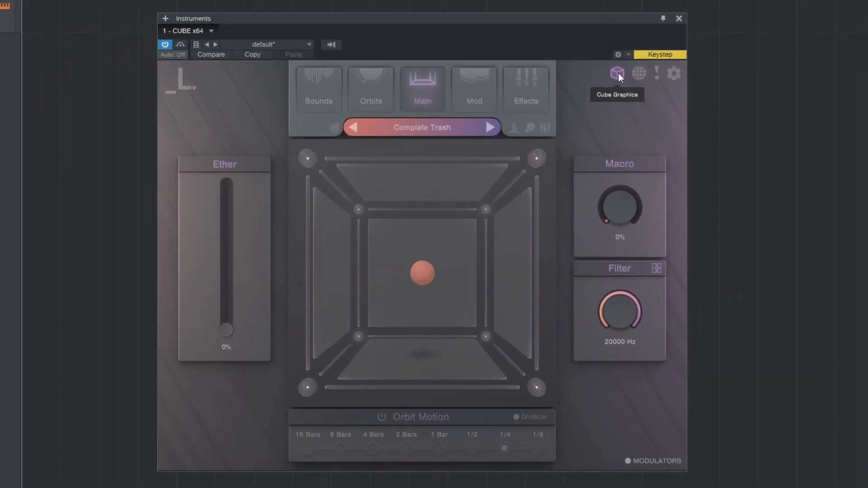
Switch the Cube Graphics off and back on, and show and hide the Global Controls.
left_click(618, 73)
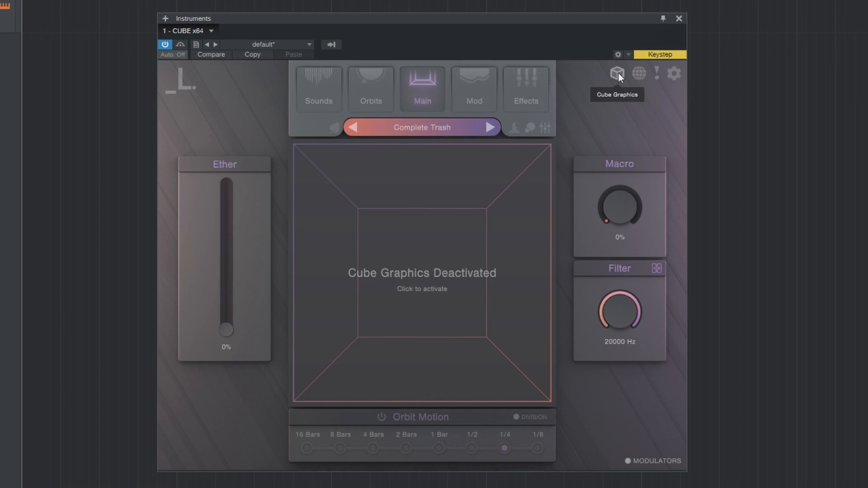
left_click(618, 73)
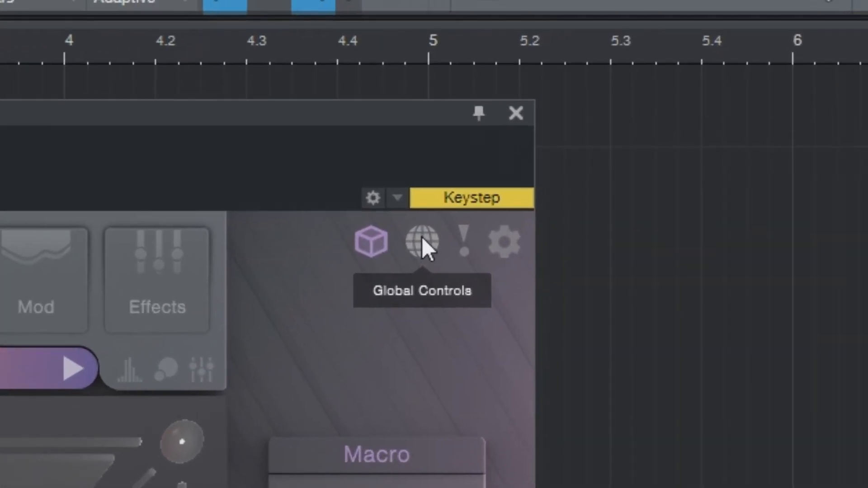
left_click(639, 73)
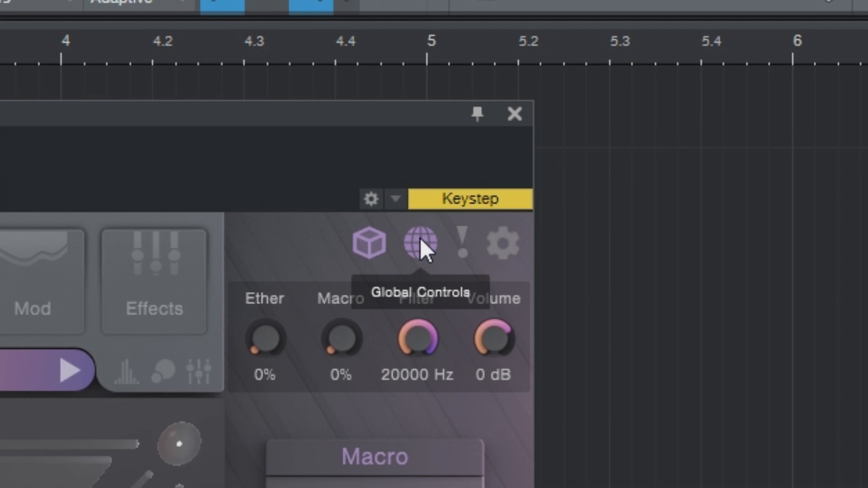
left_click(421, 242)
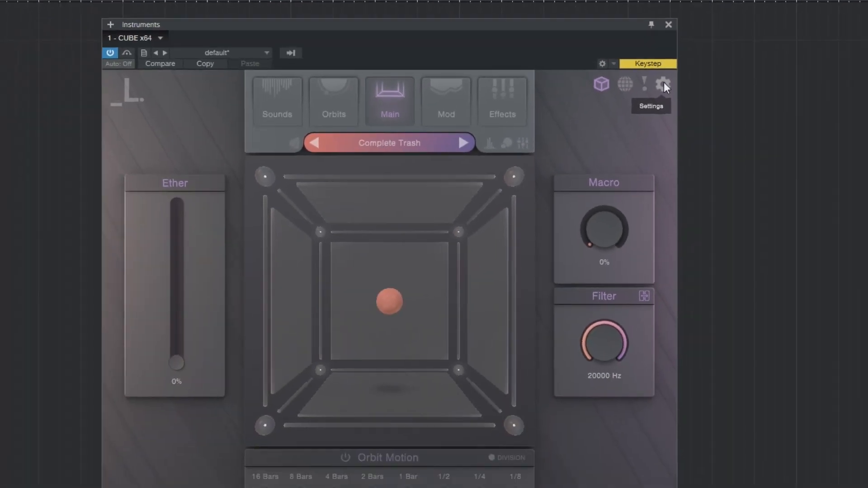
Open the CUBE settings to look over the Engine options, and close them again.
left_click(503, 243)
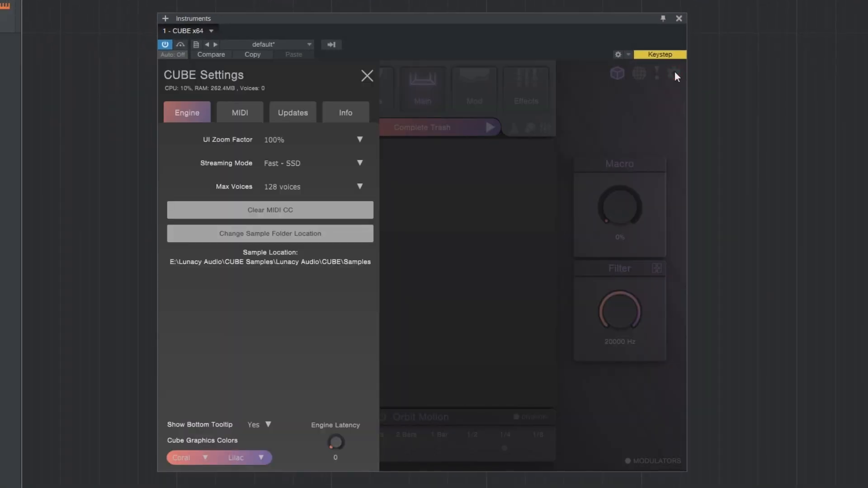
left_click(367, 76)
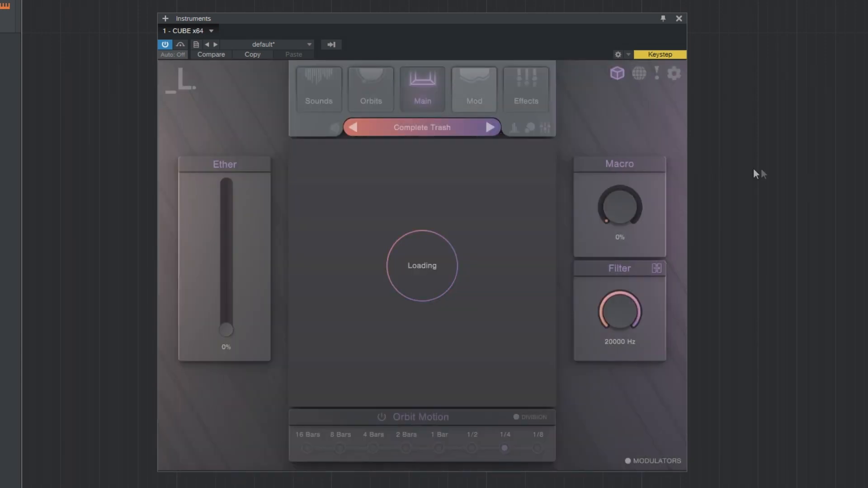